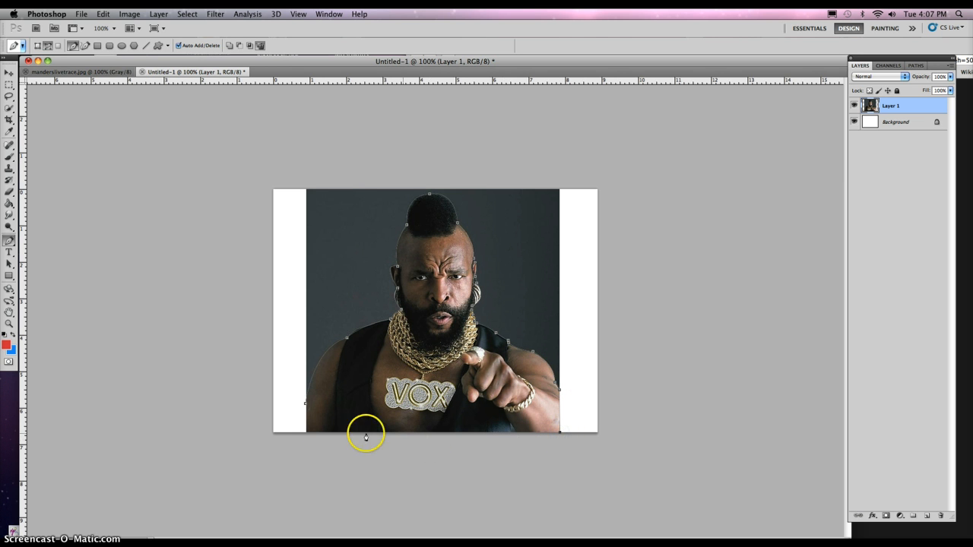
- Close the pen path around the man along the photo's lower edge and load the work path as a selection
left_click(305, 429)
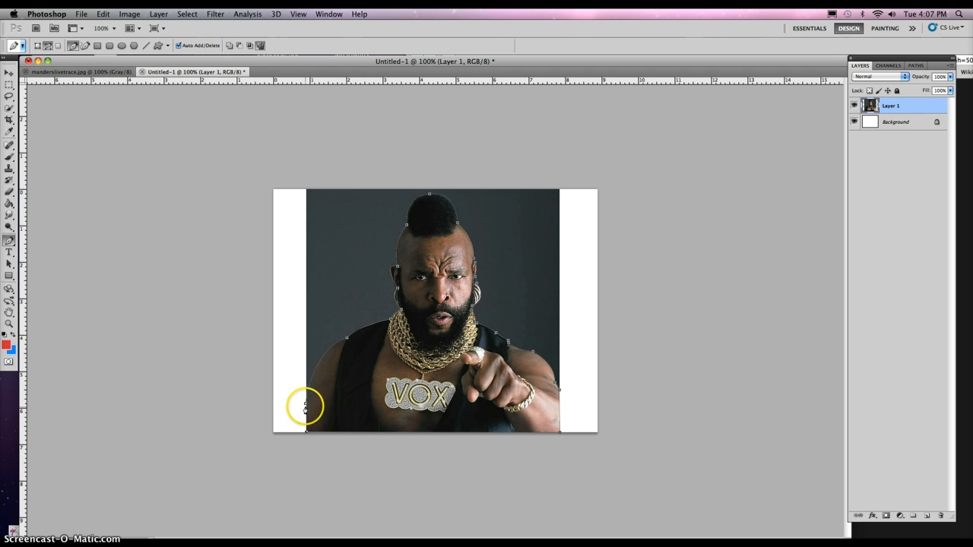
left_click(306, 405)
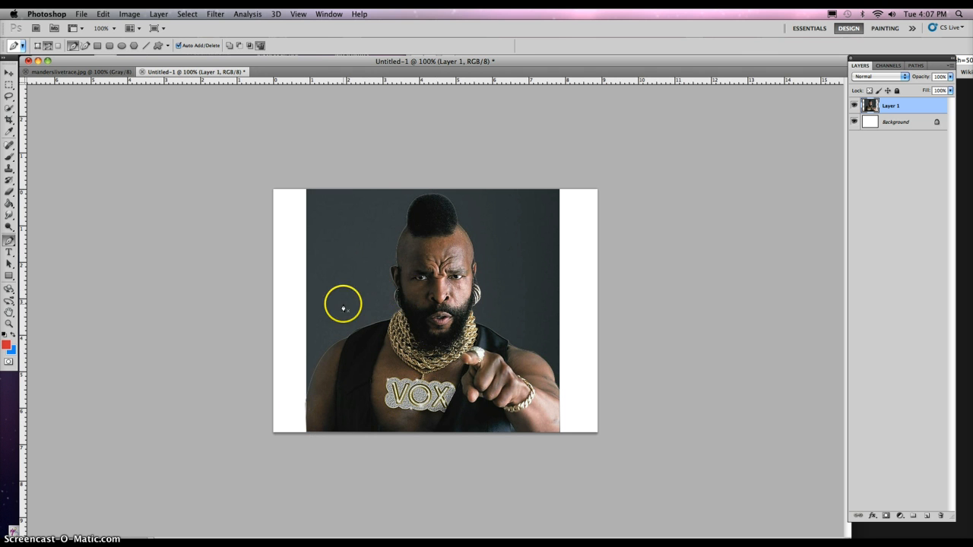
left_click(916, 65)
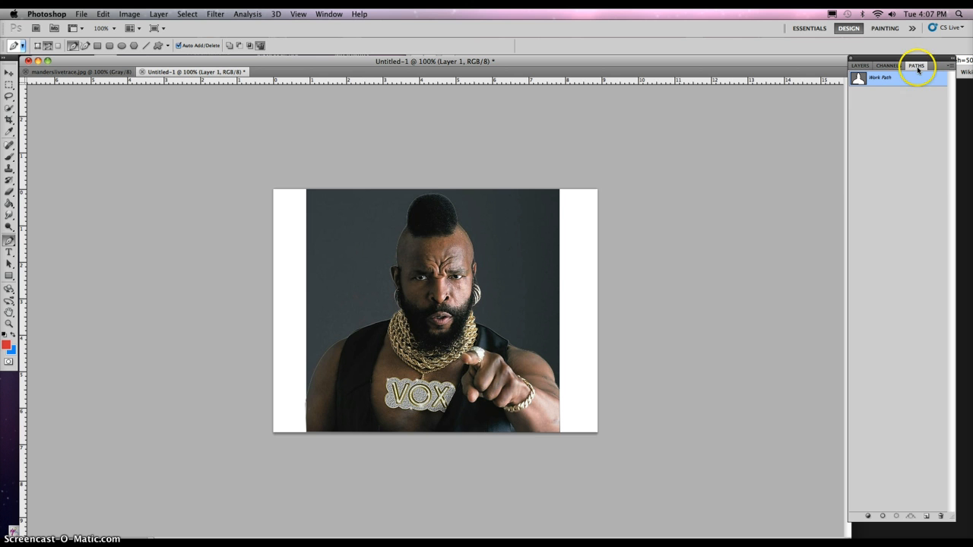
left_click(898, 517)
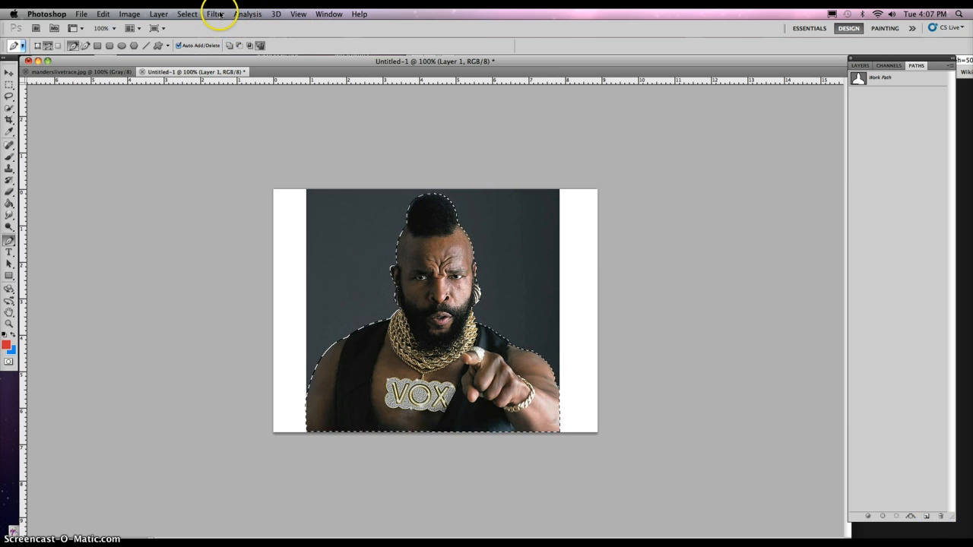
- Invert the selection to delete the dark background around the man, then deselect
left_click(188, 14)
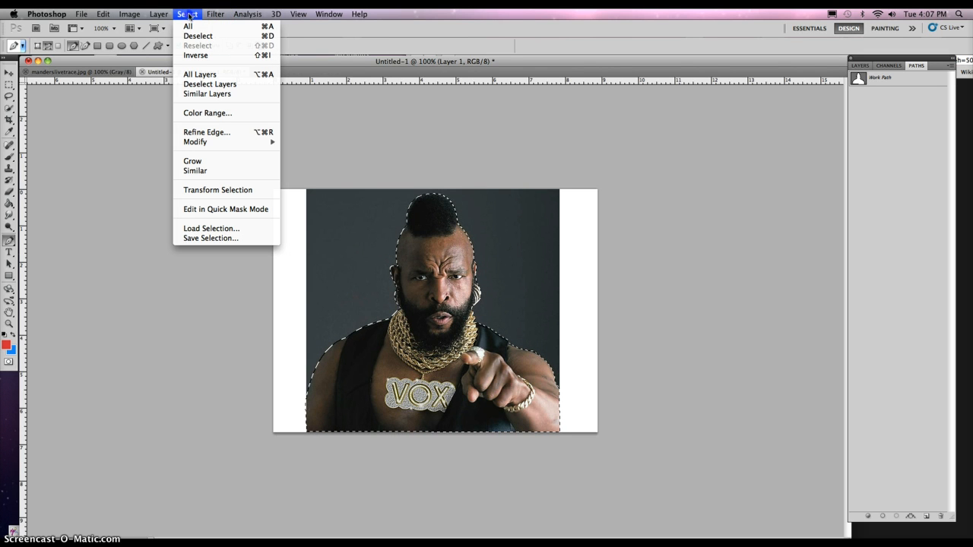
left_click(198, 58)
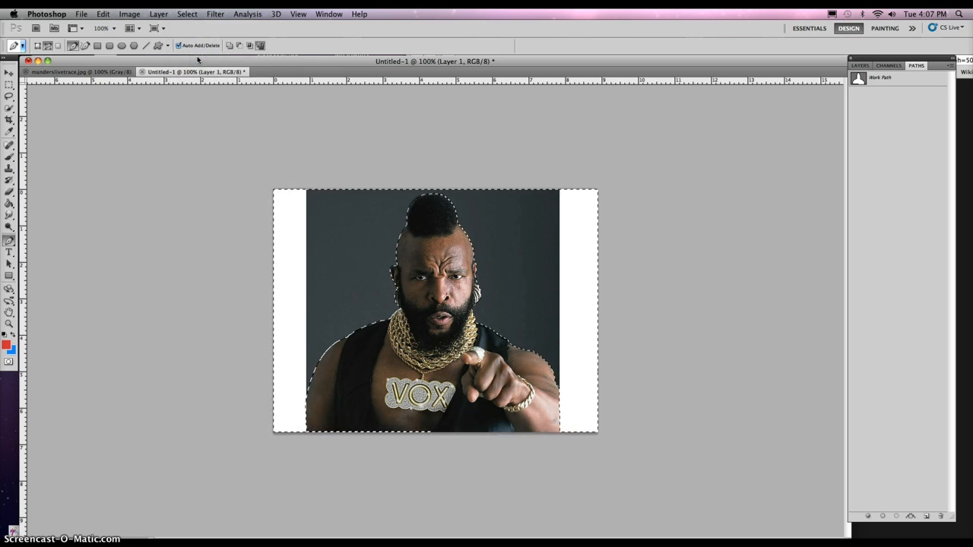
key("Delete")
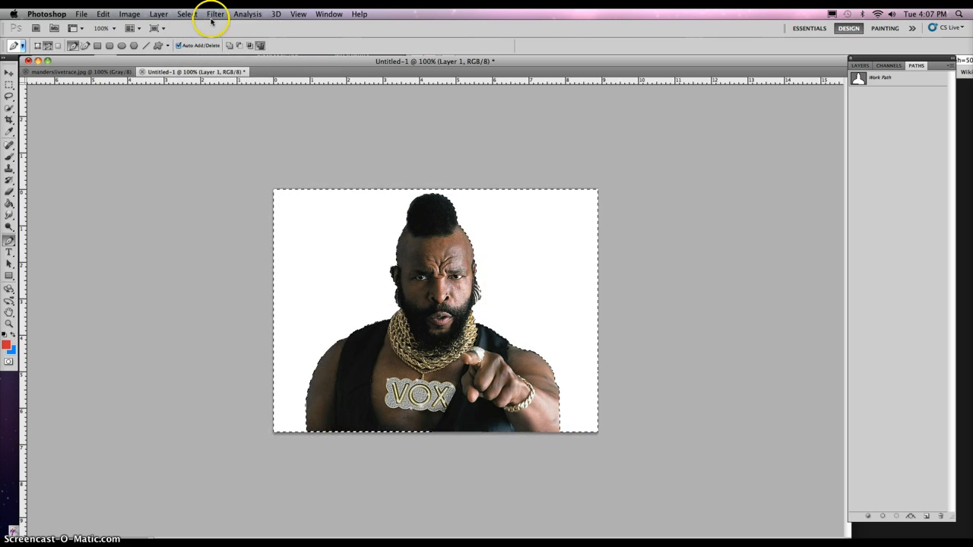
left_click(187, 14)
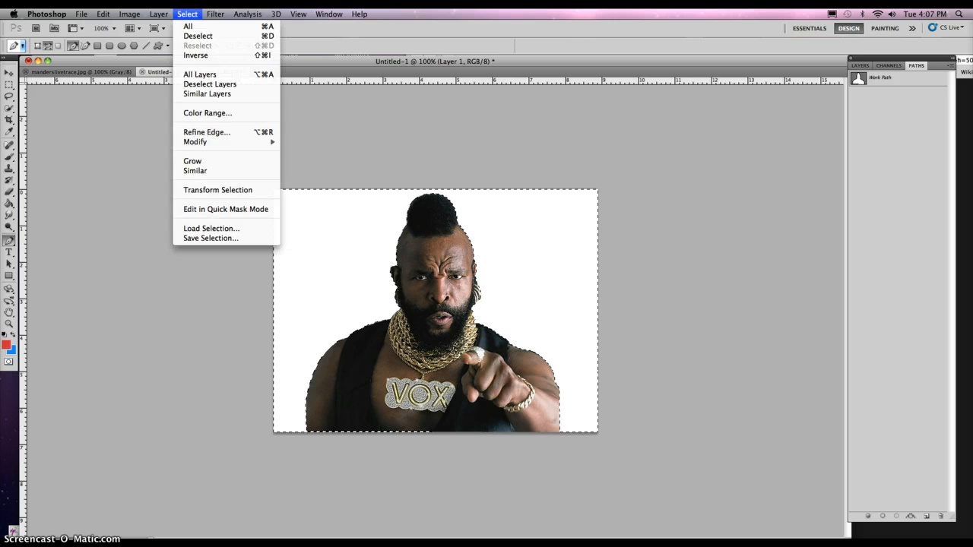
left_click(199, 35)
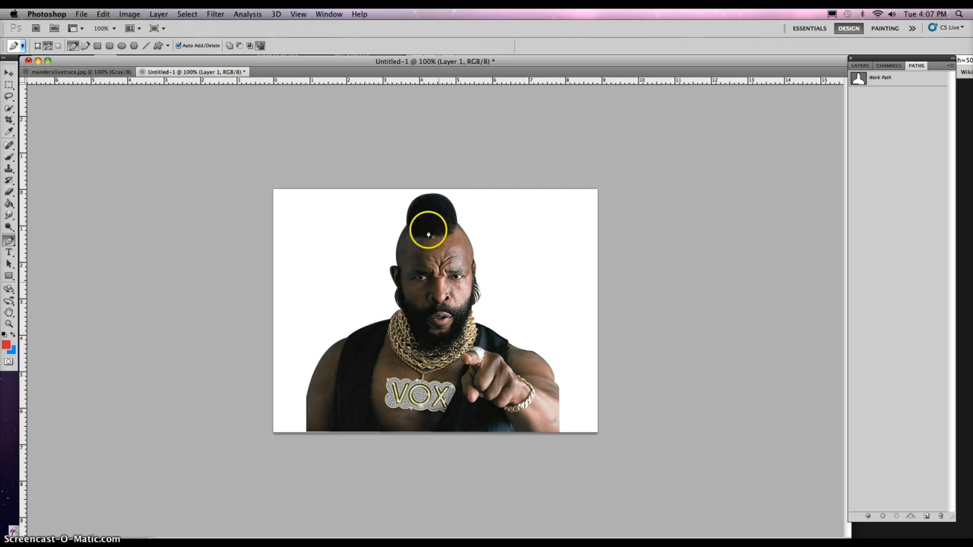
- Convert the image to Grayscale mode, flattening the layers and discarding the color information
left_click(127, 14)
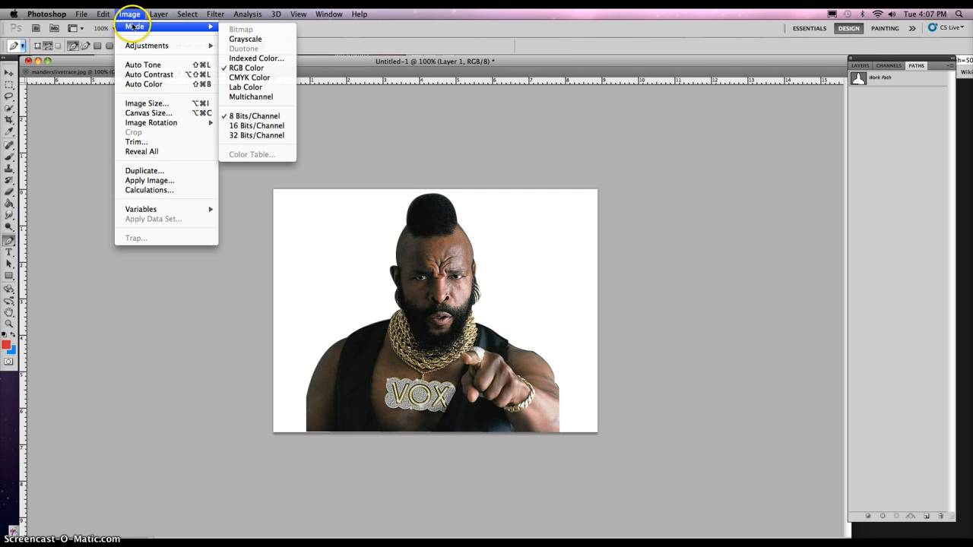
mouse_move(156, 15)
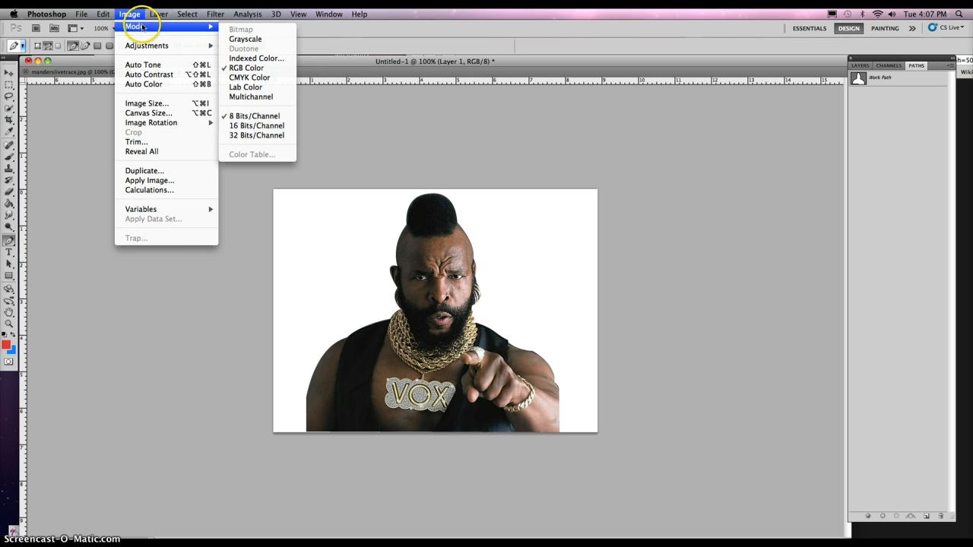
left_click(248, 40)
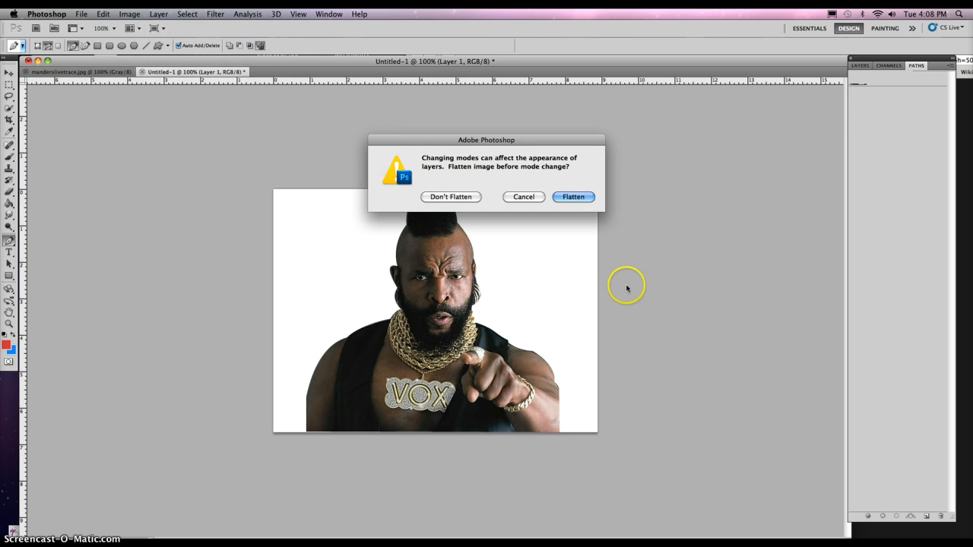
left_click(572, 197)
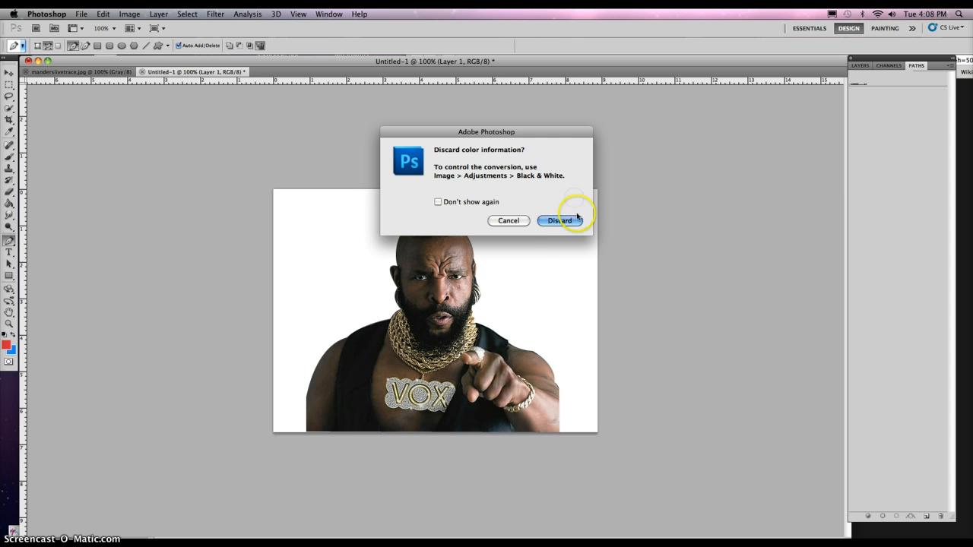
left_click(576, 219)
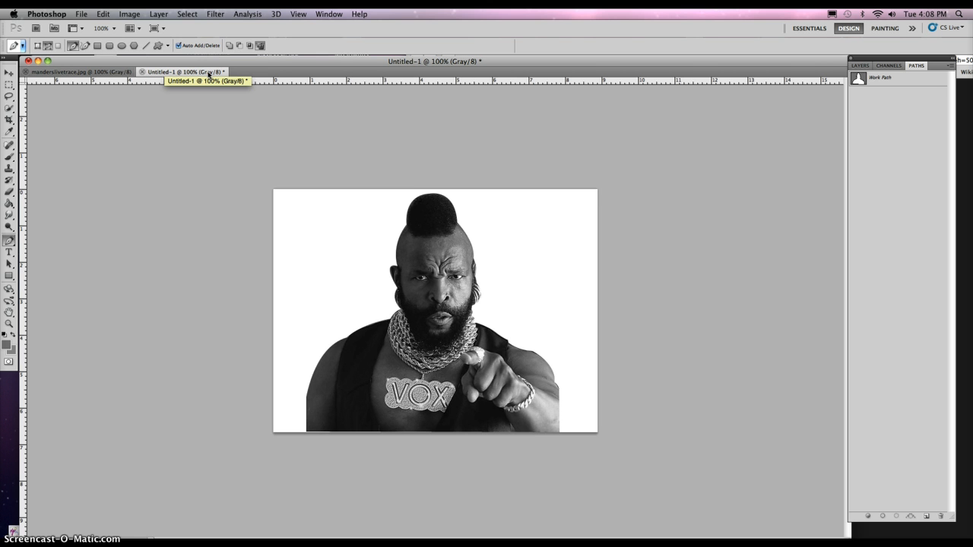
- Apply a Levels adjustment with the black input level at 20 and the white input level at 85
left_click(129, 14)
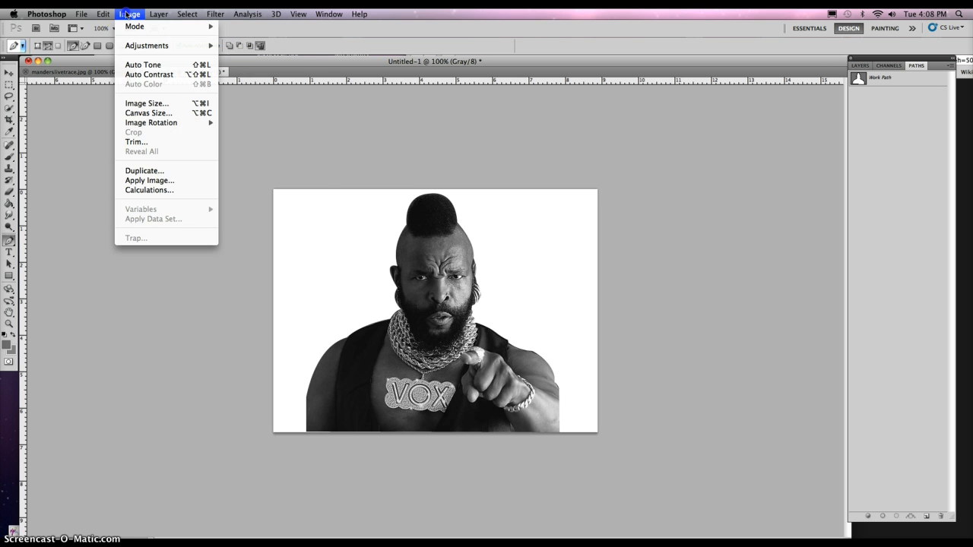
mouse_move(146, 47)
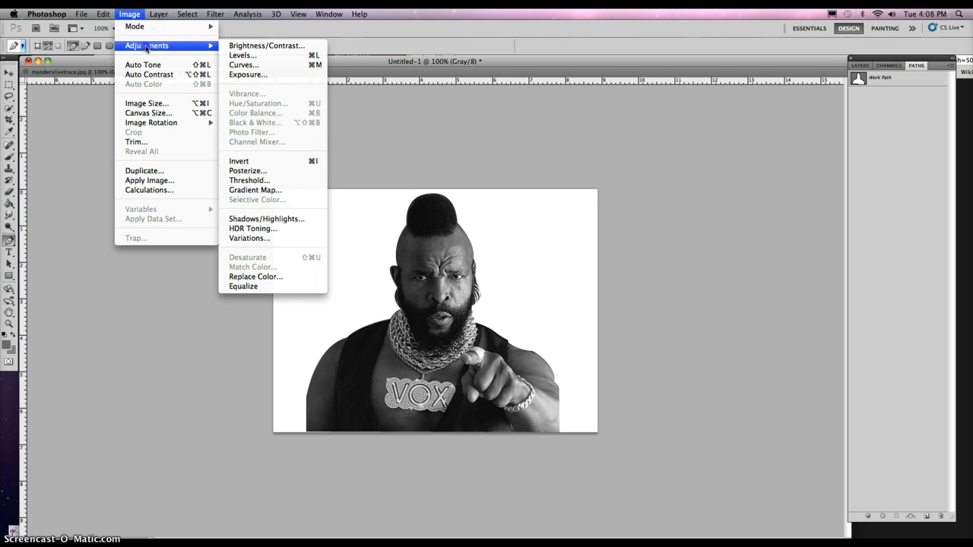
left_click(267, 57)
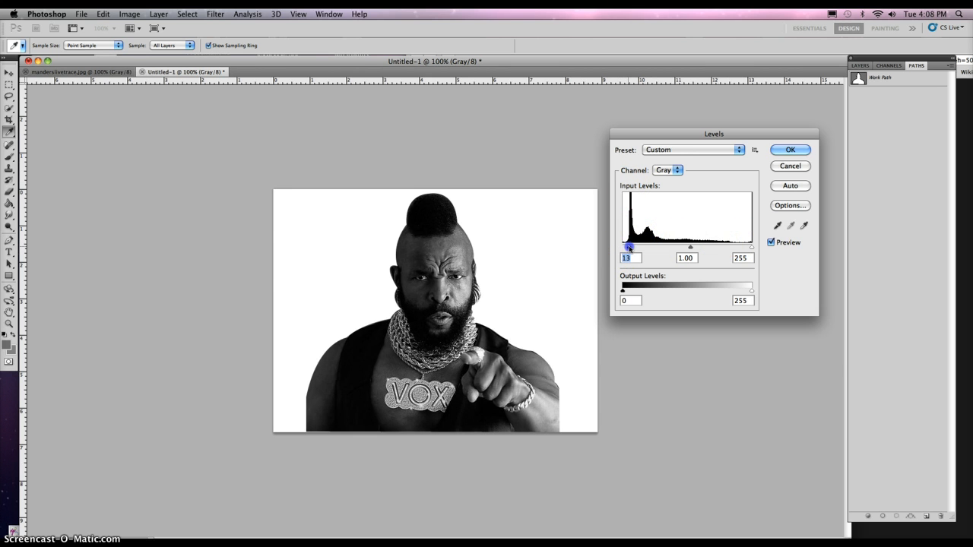
left_click_drag(629, 248, 630, 248)
left_click_drag(751, 248, 672, 248)
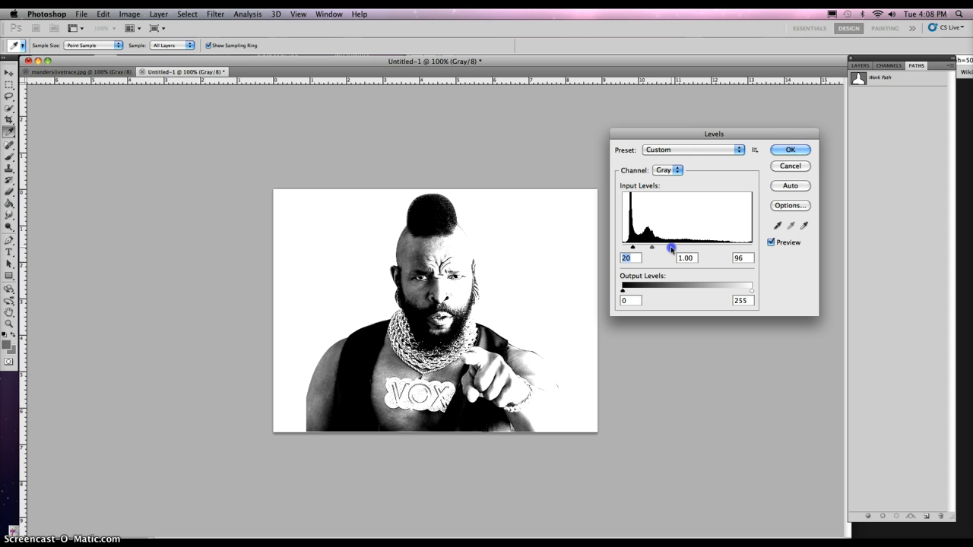
left_click_drag(673, 249, 666, 249)
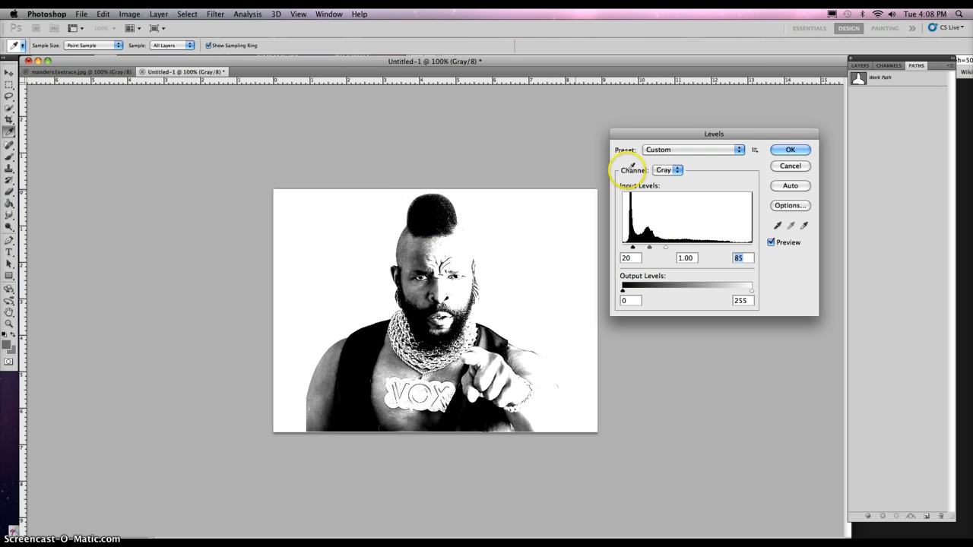
left_click(791, 152)
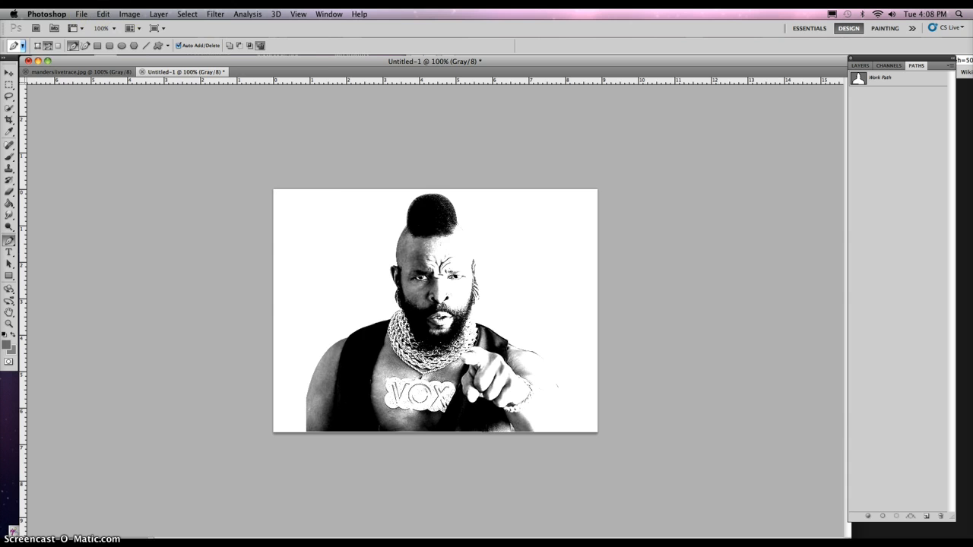
- Apply a Brightness/Contrast adjustment with brightness -16 and contrast 100
left_click(130, 14)
mouse_move(142, 46)
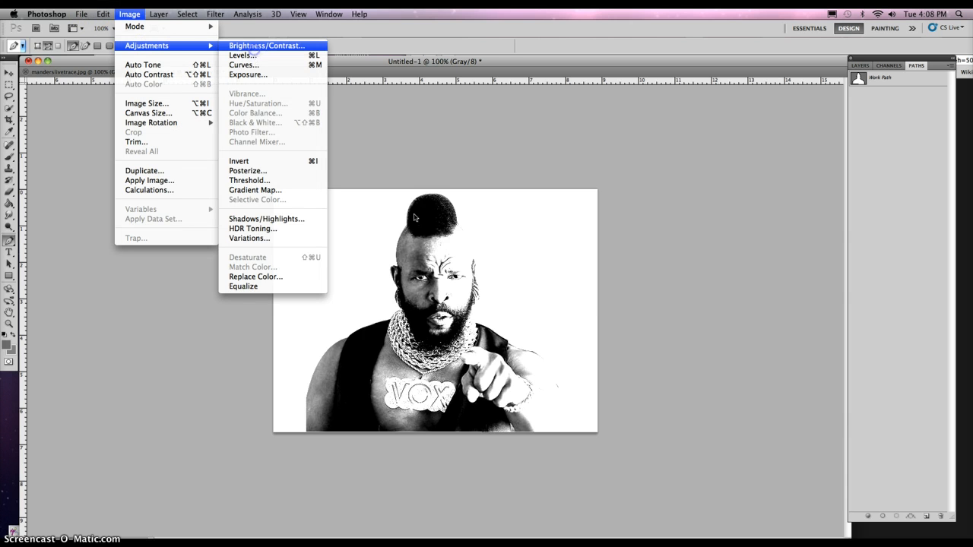
left_click(258, 46)
left_click_drag(590, 190, 635, 189)
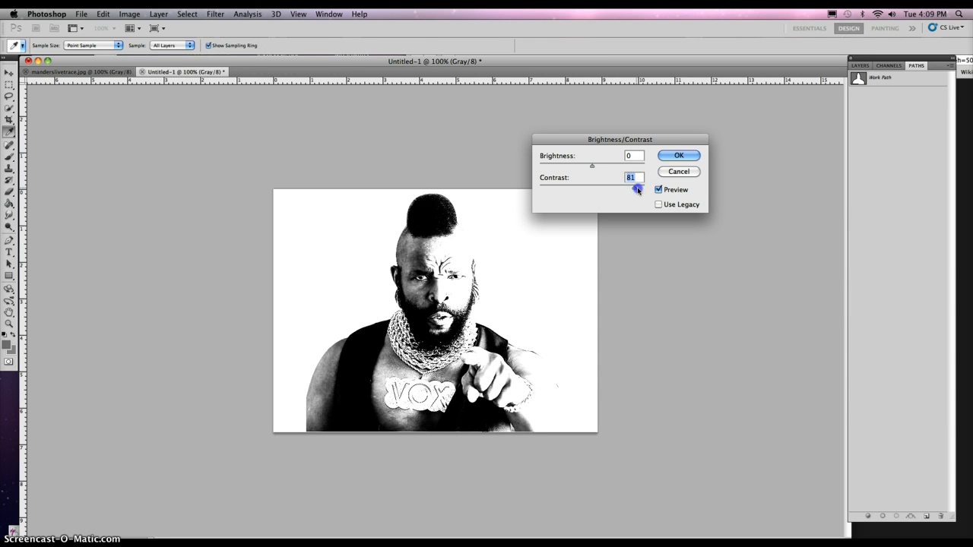
mouse_move(593, 165)
left_mouse_down()
mouse_move(615, 167)
mouse_move(536, 163)
mouse_move(594, 168)
mouse_move(586, 168)
left_mouse_up()
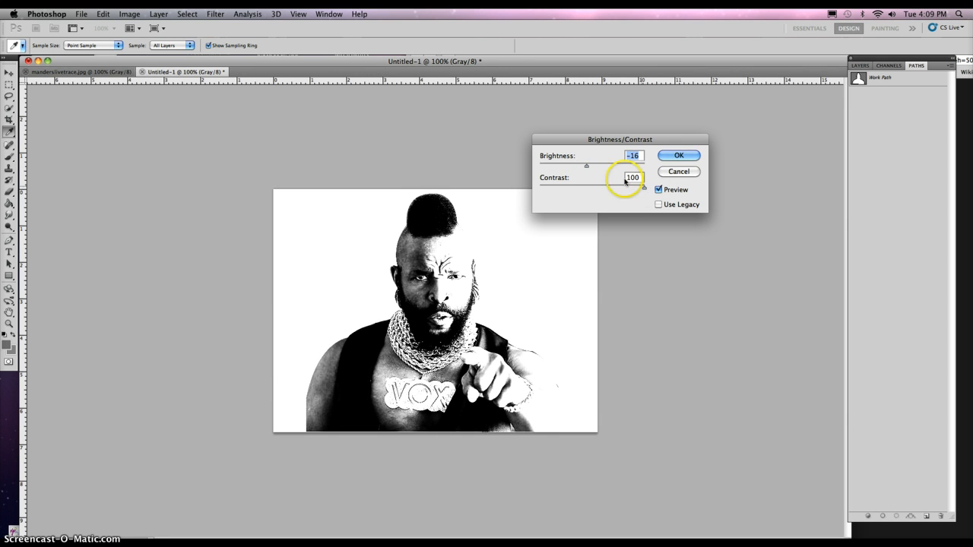
left_click(677, 157)
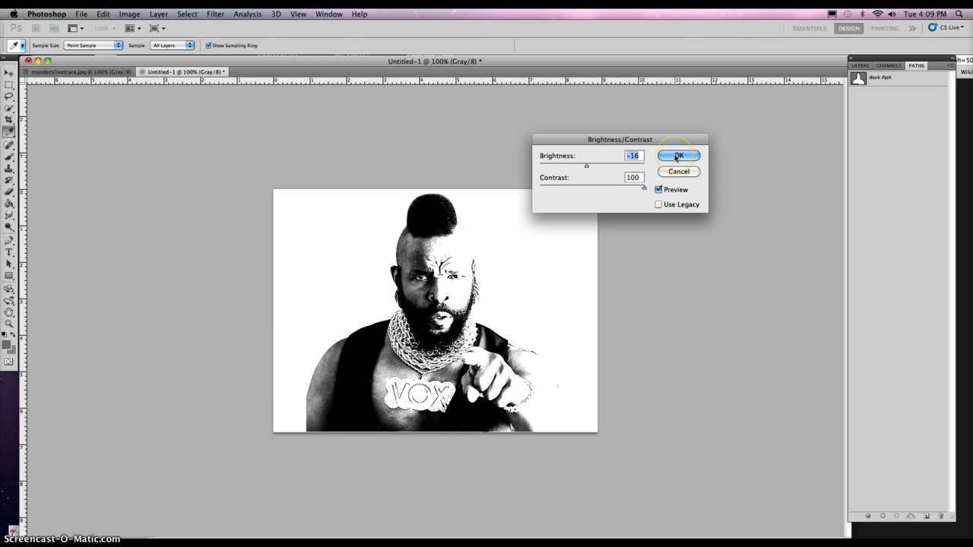
left_click(675, 157)
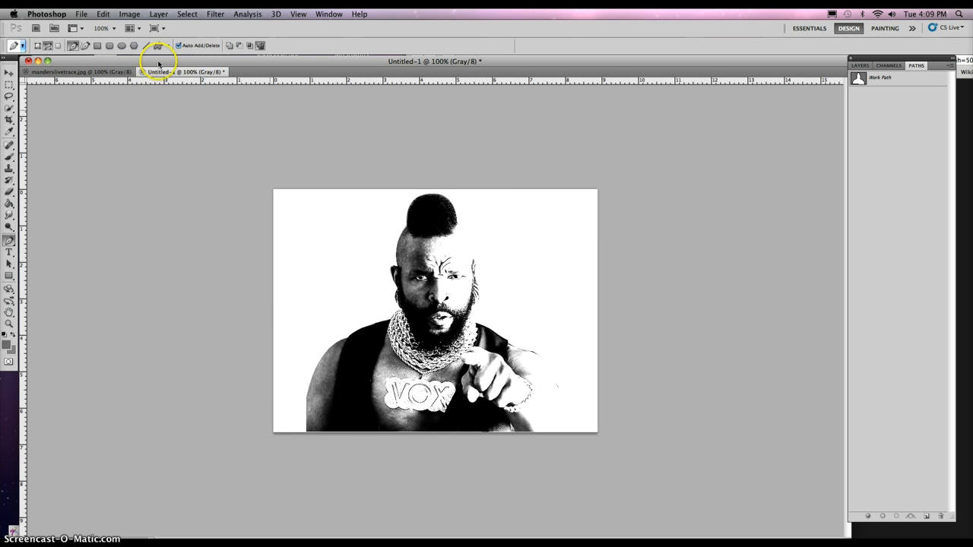
- Save the image to the Desktop as a JPEG named "mr. t test.jpg" at Maximum quality 12
left_click(81, 13)
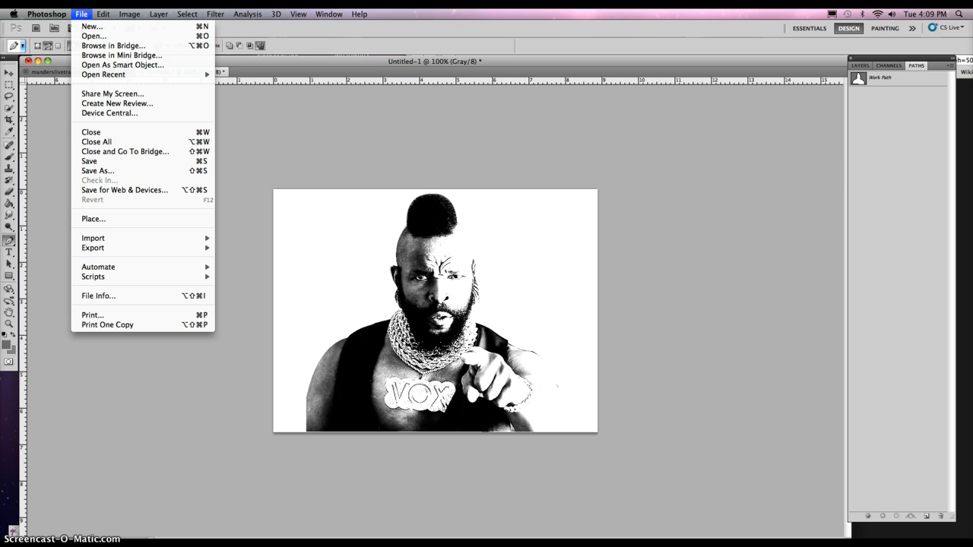
left_click(119, 170)
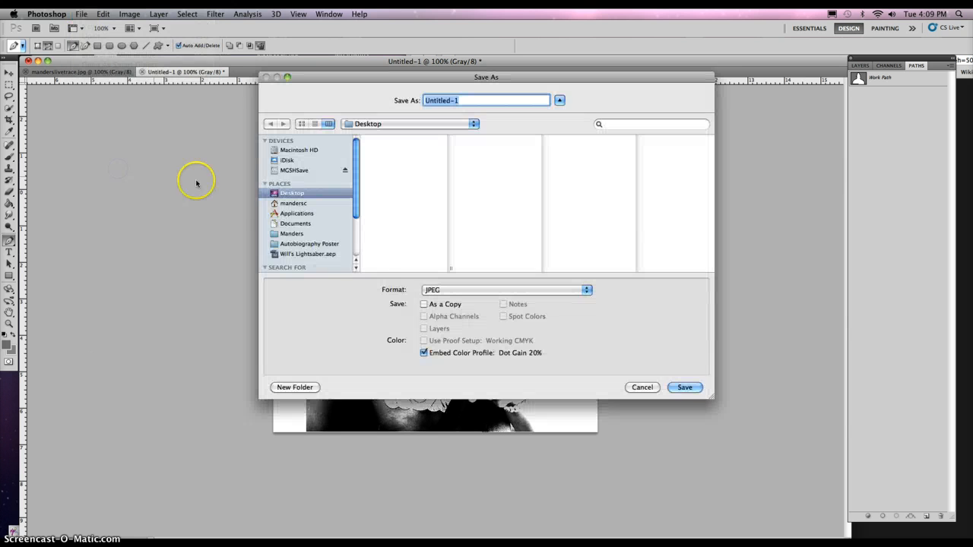
type("mr. t test.jpg")
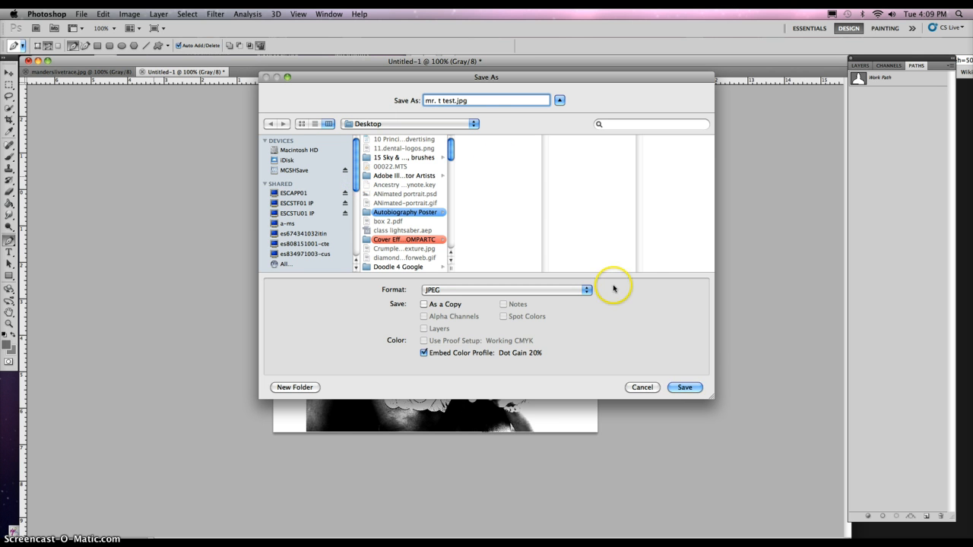
left_click(687, 388)
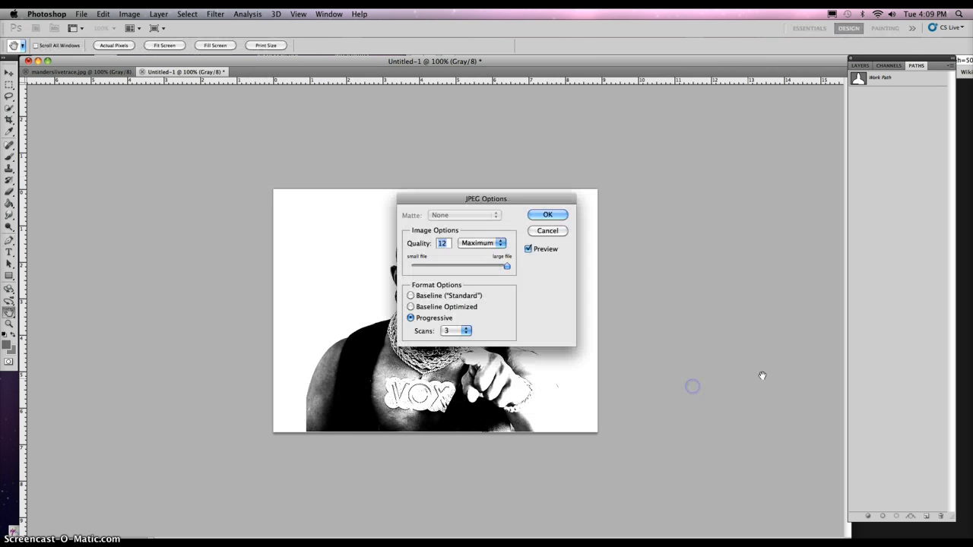
left_click(554, 220)
key("p")
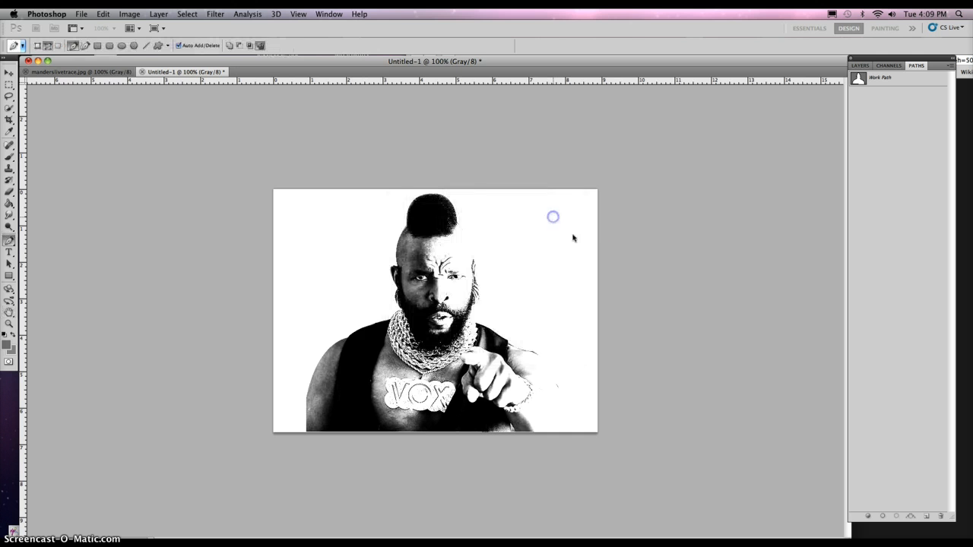
- Minimize the Photoshop document, switch to Illustrator, move its document window aside and minimize the browser to expose the desktop files
left_click(38, 61)
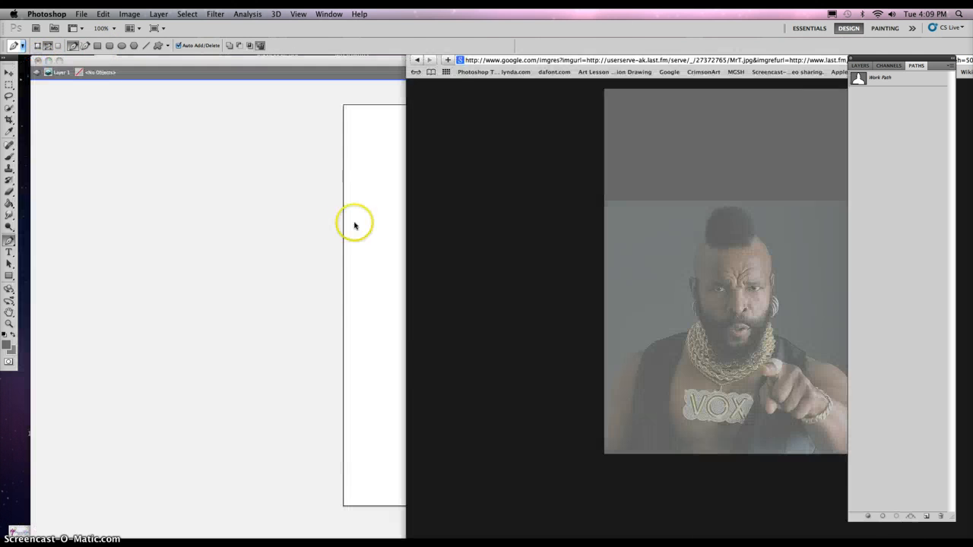
left_click(325, 203)
left_click(507, 238)
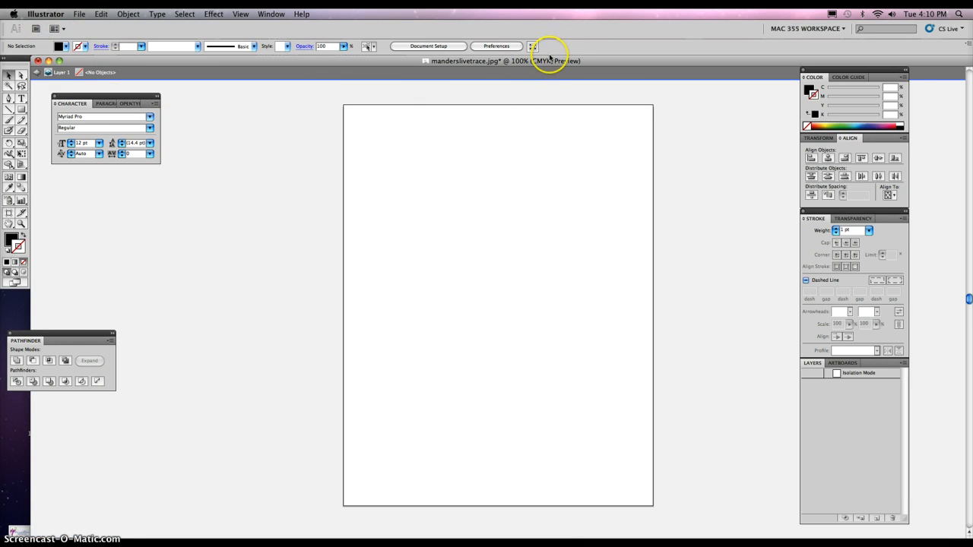
left_click_drag(543, 74, 228, 350)
left_click(442, 166)
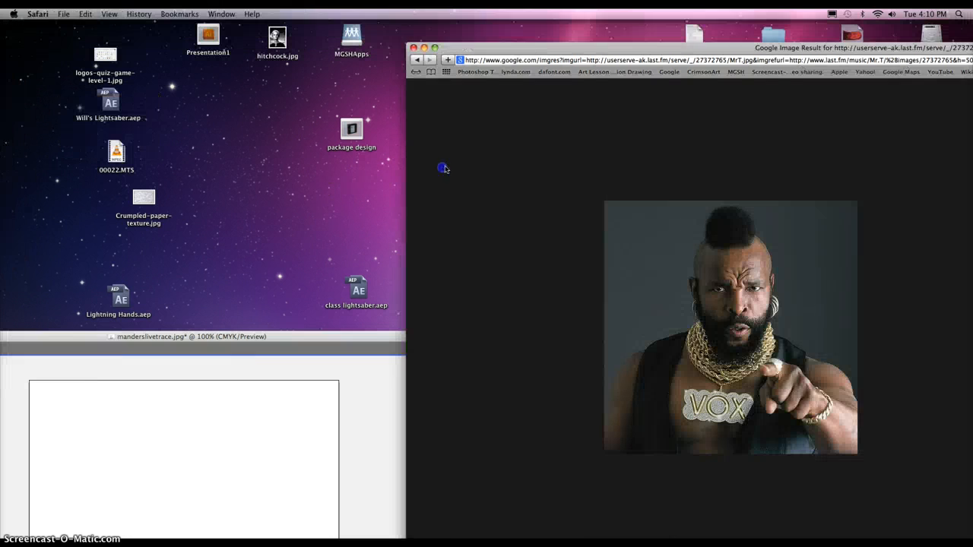
left_click(423, 48)
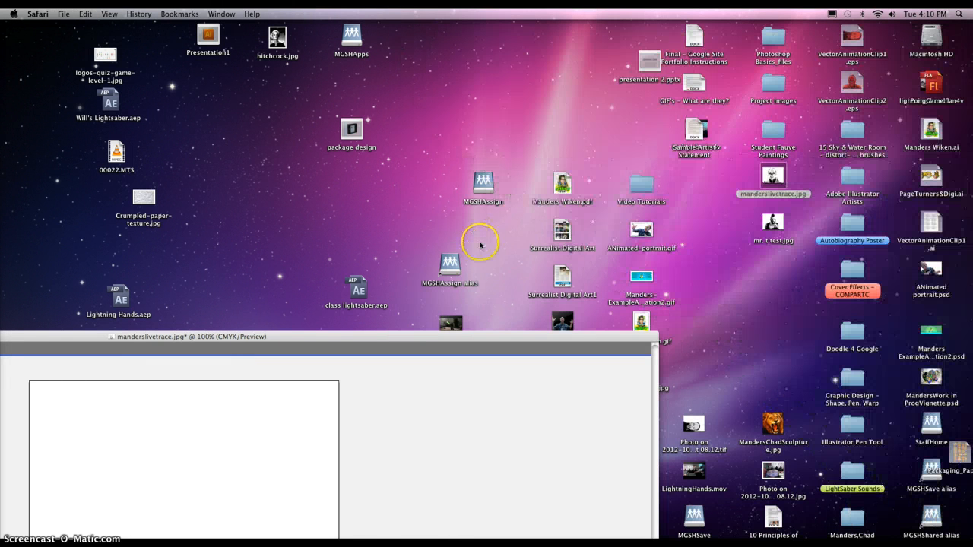
- Move the Illustrator document window back up and place "mr. t test.jpg" from the desktop over the artboard
left_click_drag(587, 338, 682, 41)
left_click_drag(779, 240, 327, 374)
left_click_drag(532, 444, 288, 288)
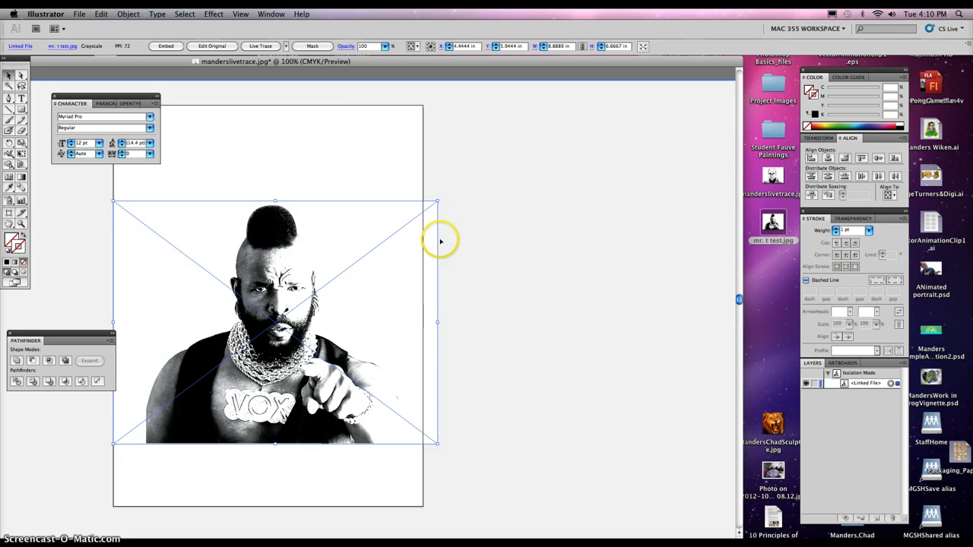
- Shift the document window sideways for more working room and nudge the placed portrait about 0.15 in left on the artboard
left_click(495, 234)
left_click_drag(342, 64, 459, 60)
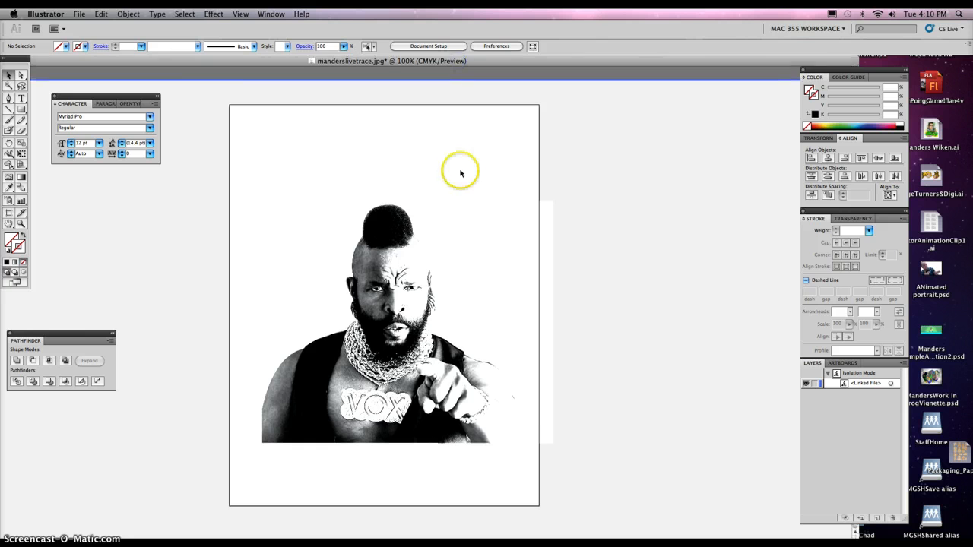
left_click(401, 235)
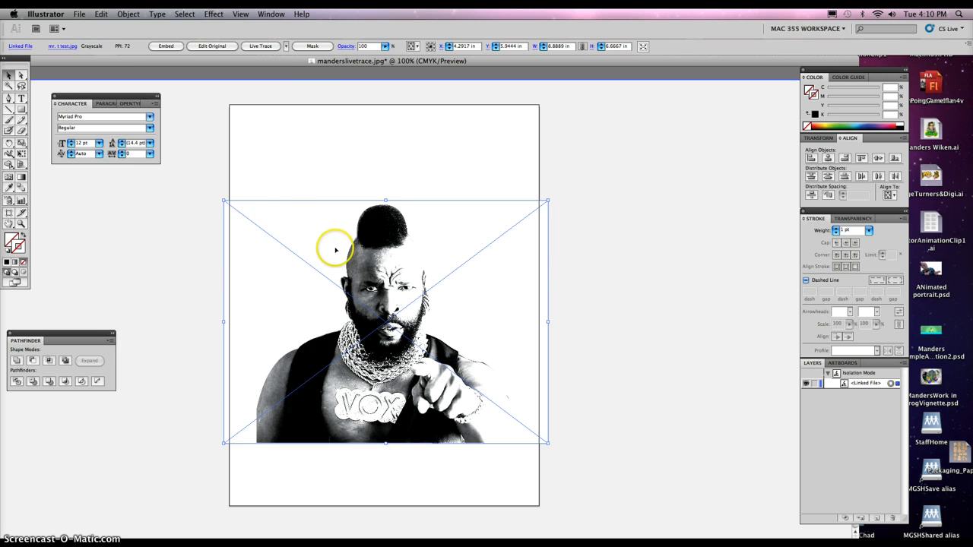
- Apply Live Trace to the placed portrait with its default settings
left_click(176, 178)
left_click(317, 213)
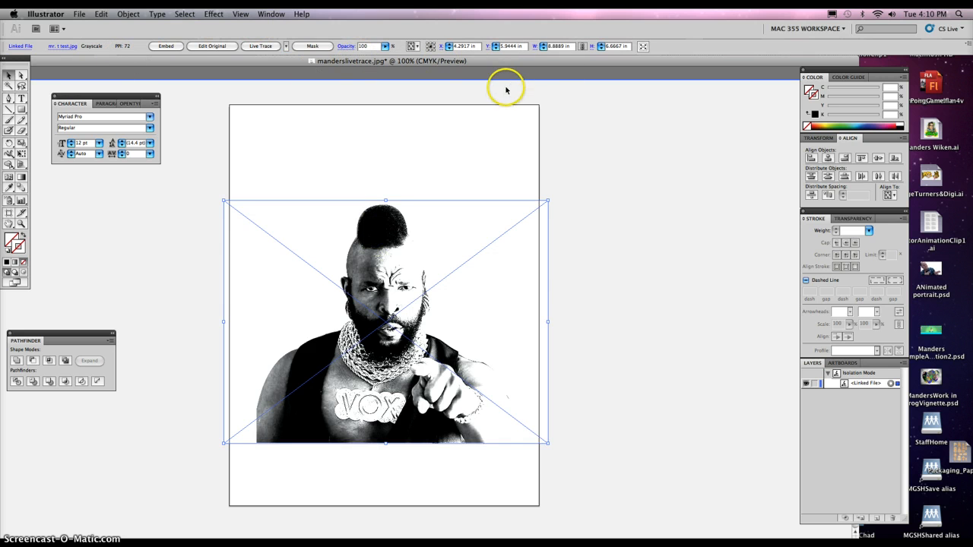
left_click(262, 47)
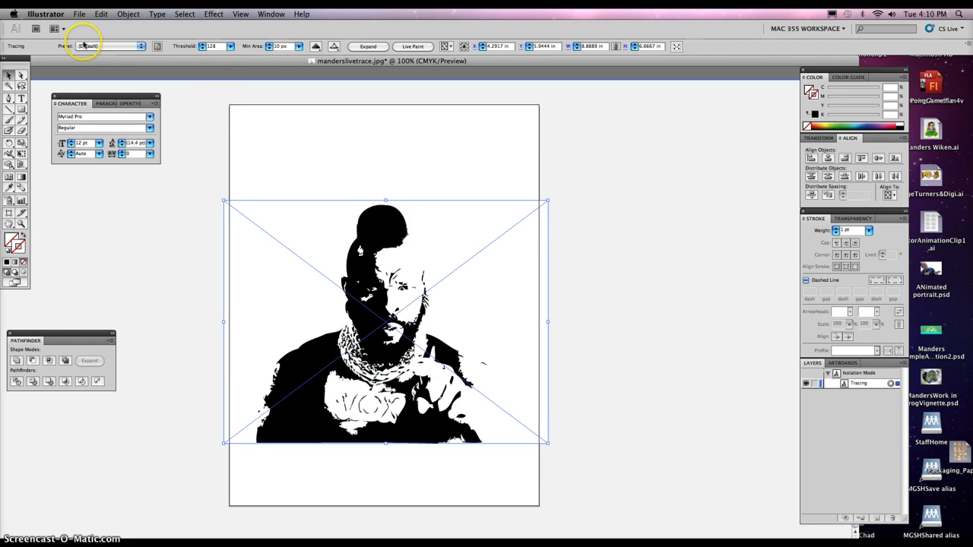
- Try the Lettering, Inked Drawing and One Color Logo tracing presets on the portrait
left_click(142, 47)
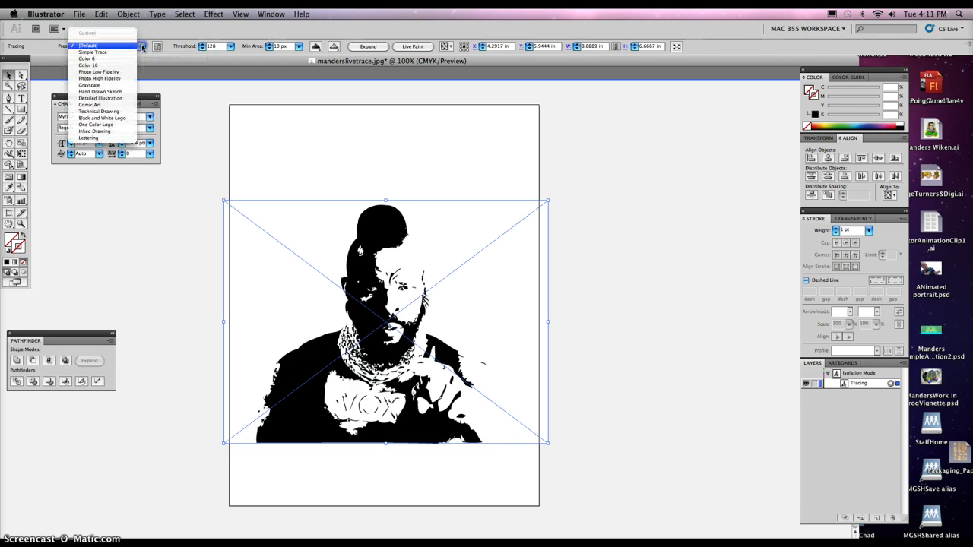
left_click(115, 140)
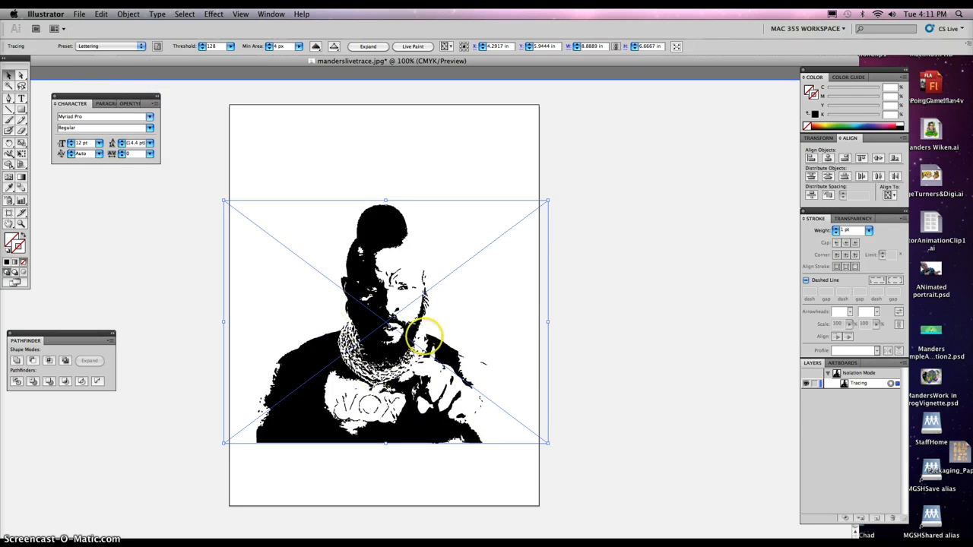
left_click(140, 47)
left_click(113, 40)
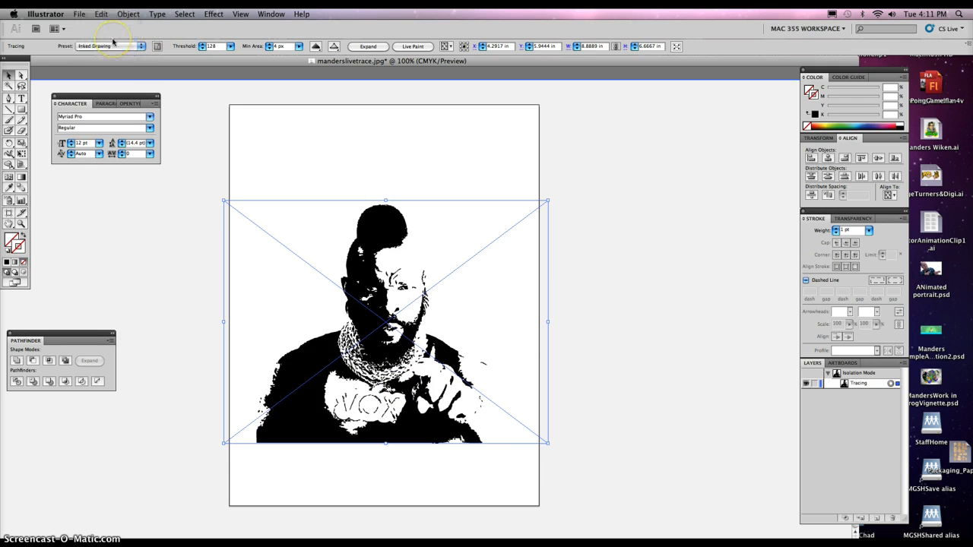
left_click(111, 46)
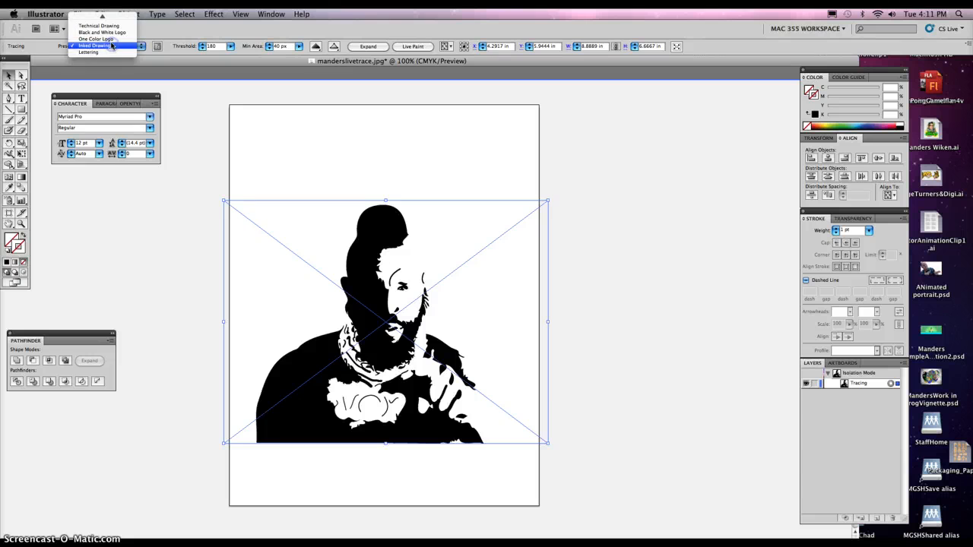
left_click(114, 56)
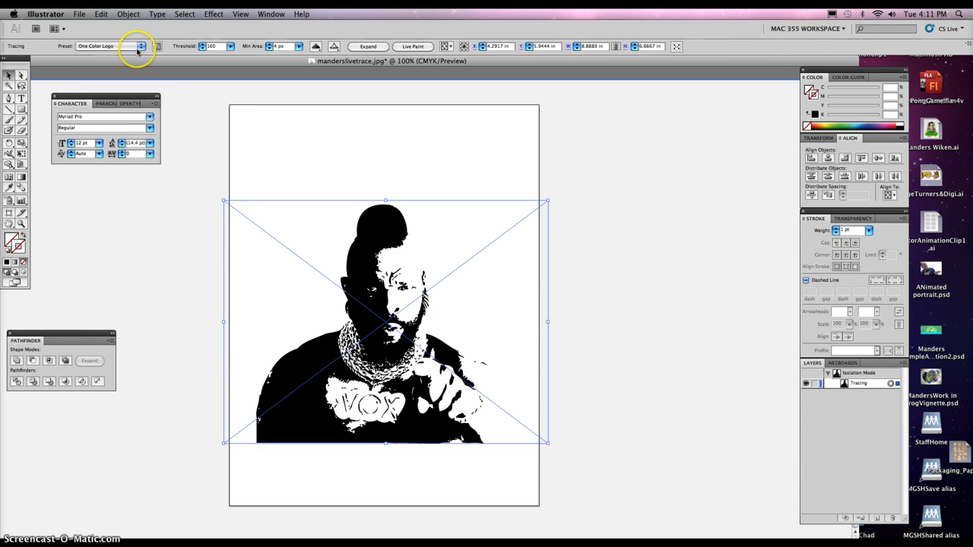
- Try the Black and White Logo tracing preset and return the tracing to the Default preset
left_click(138, 47)
left_click(123, 39)
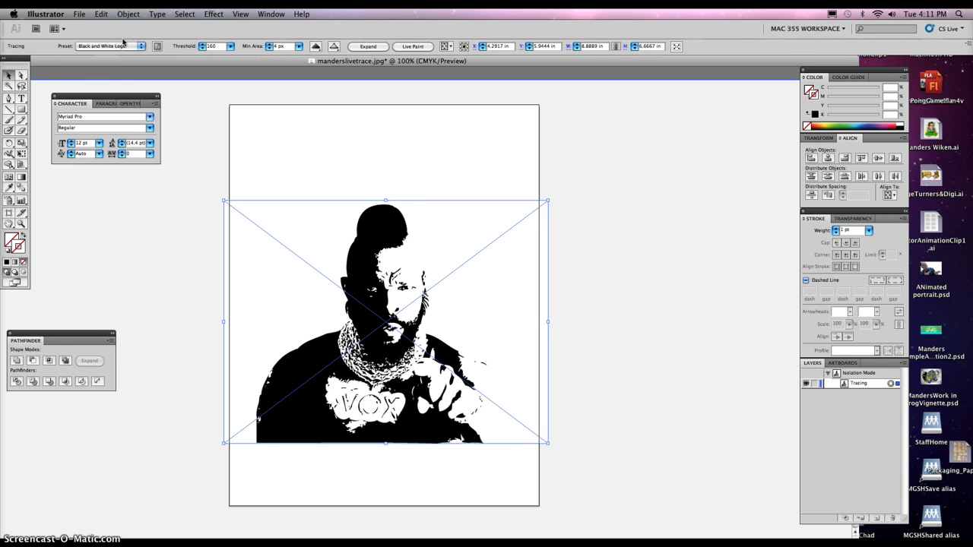
left_click(124, 45)
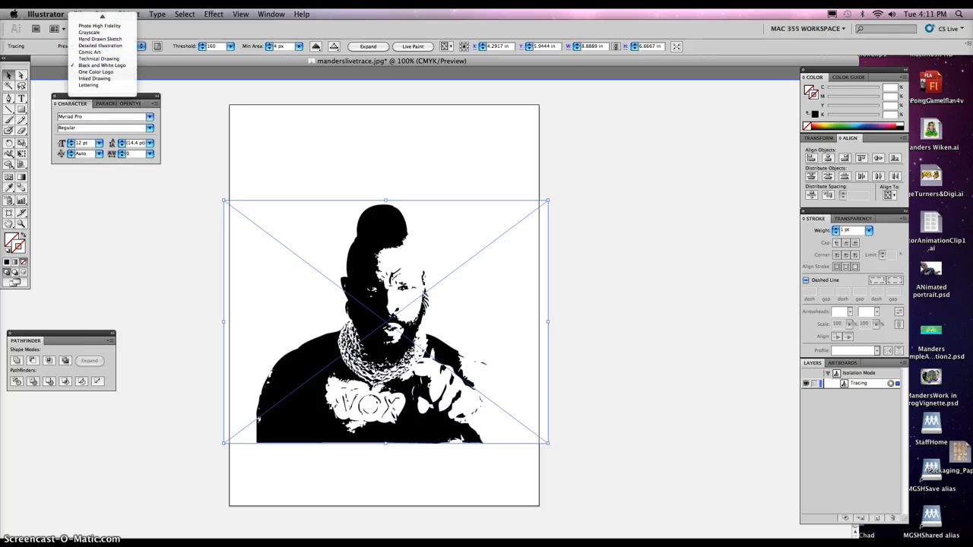
left_click(97, 31)
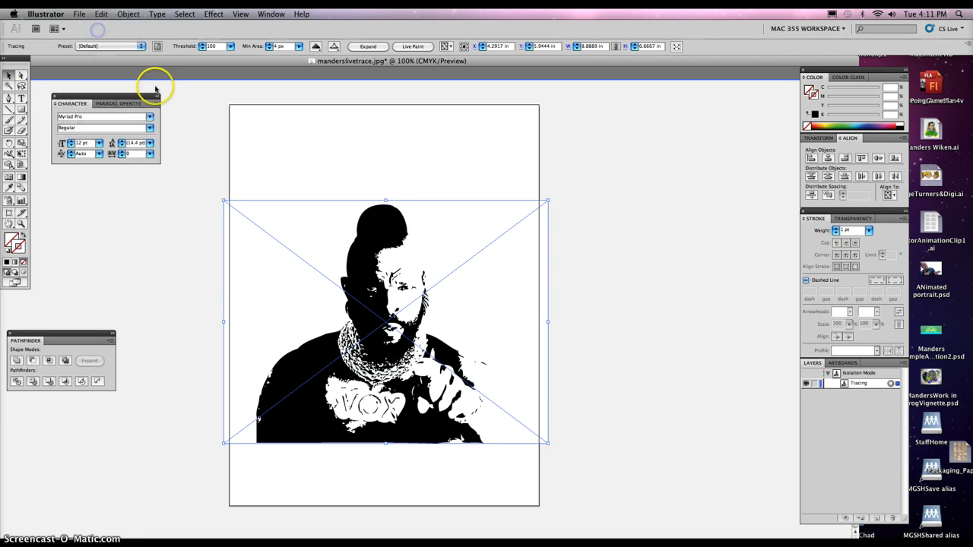
- Set the portrait's tracing preset to One Color Logo and deselect the tracing
left_click(110, 46)
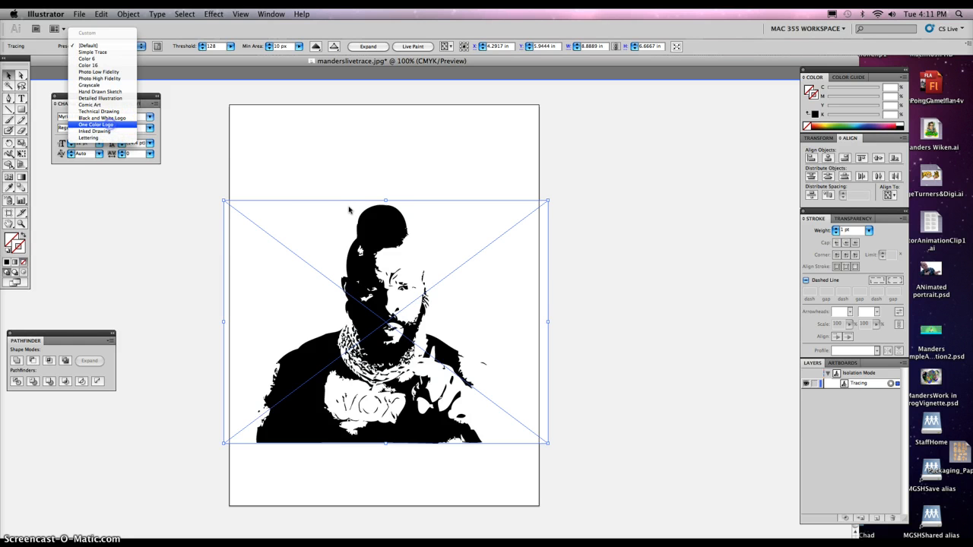
left_click(95, 124)
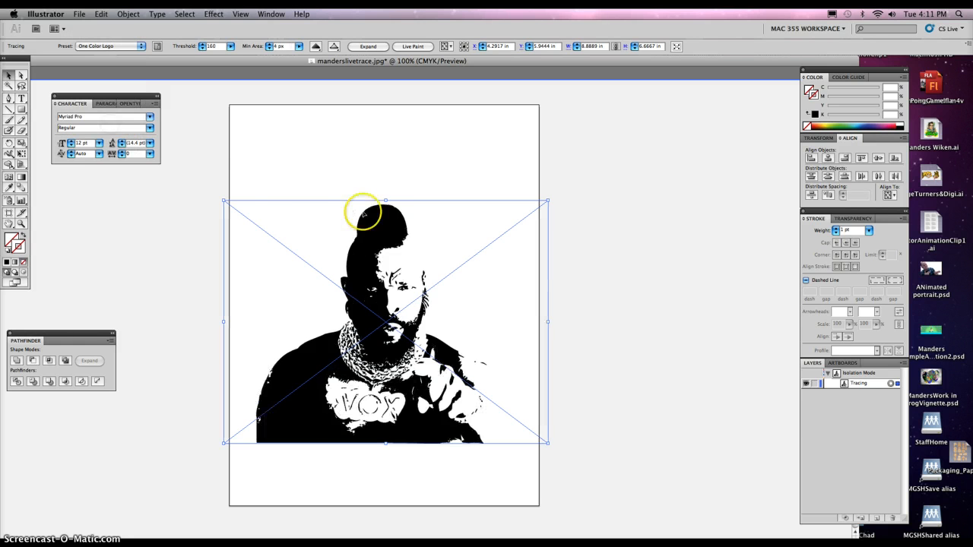
left_click(183, 202)
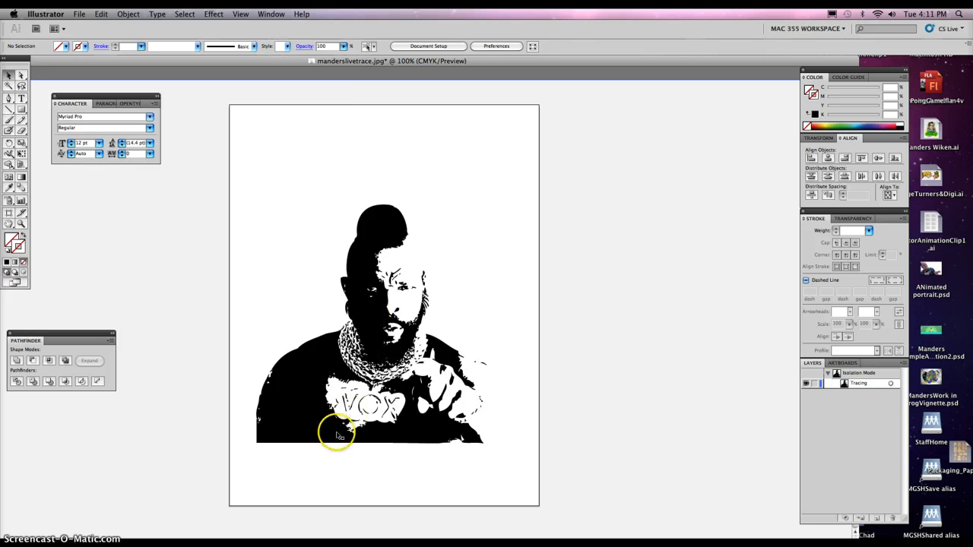
- Expand the traced portrait into editable vector paths and deselect it
left_click(312, 425)
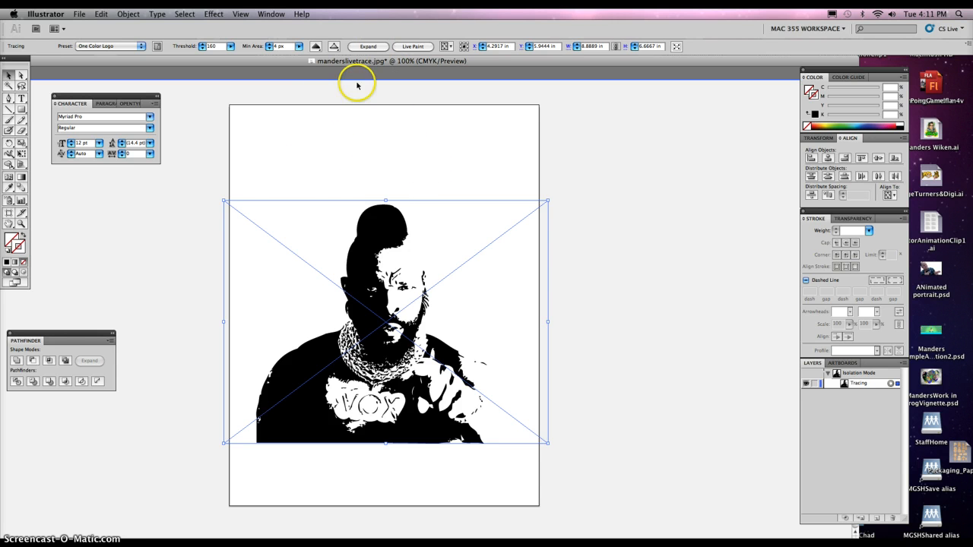
left_click(372, 47)
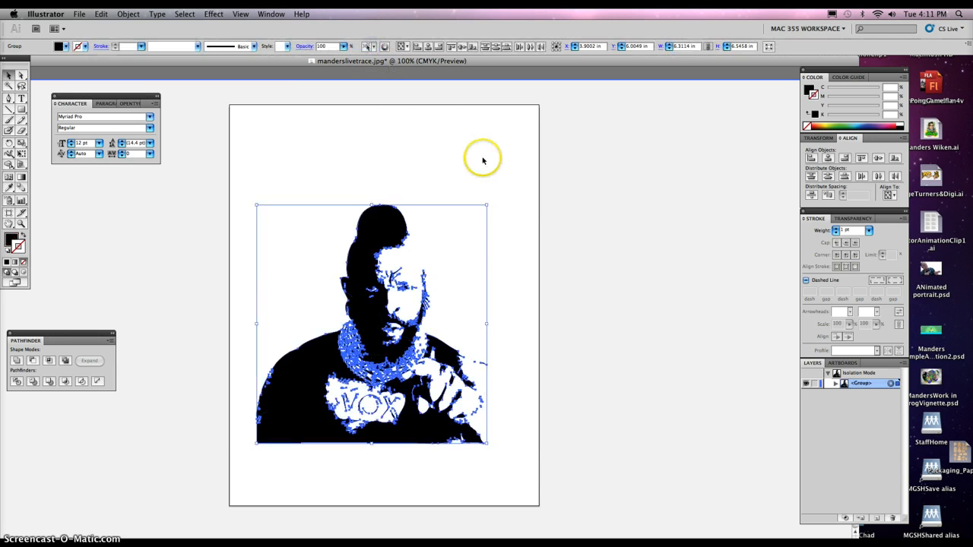
left_click(456, 159)
- Try moving the body shape about 1.5 in left and 1.6 in down and the head about 2 in up, undoing both moves
left_click(406, 210)
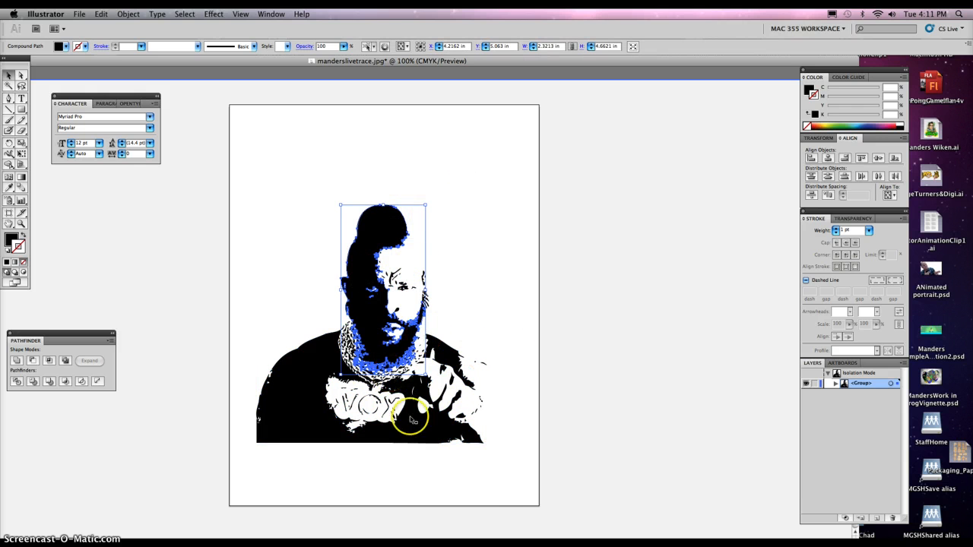
left_click(487, 493)
left_click_drag(267, 484, 255, 489)
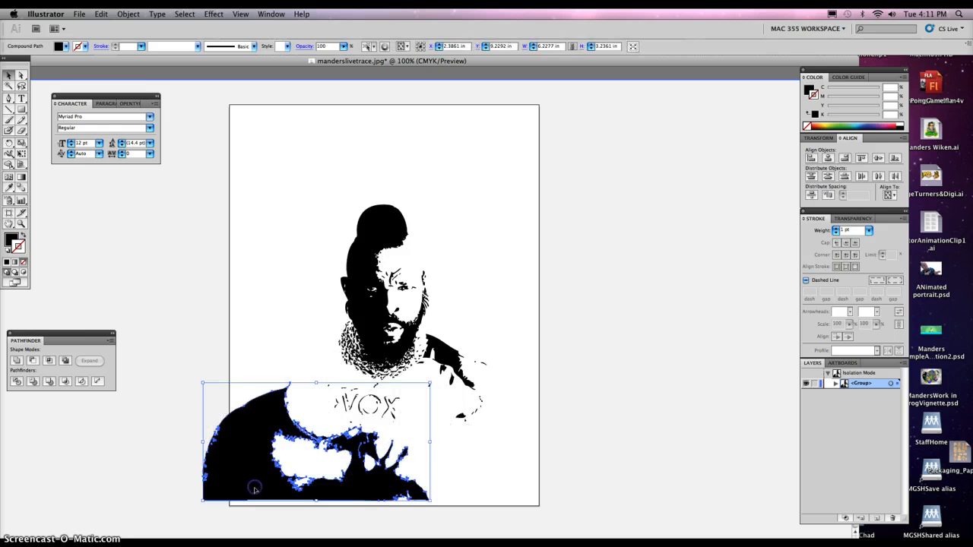
left_click_drag(379, 263, 375, 189)
left_click(477, 325)
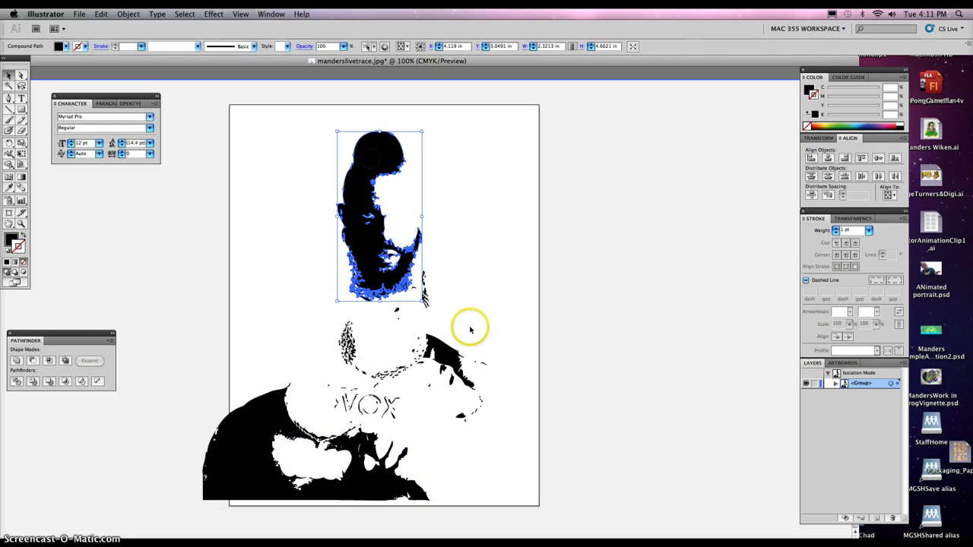
left_click(583, 304)
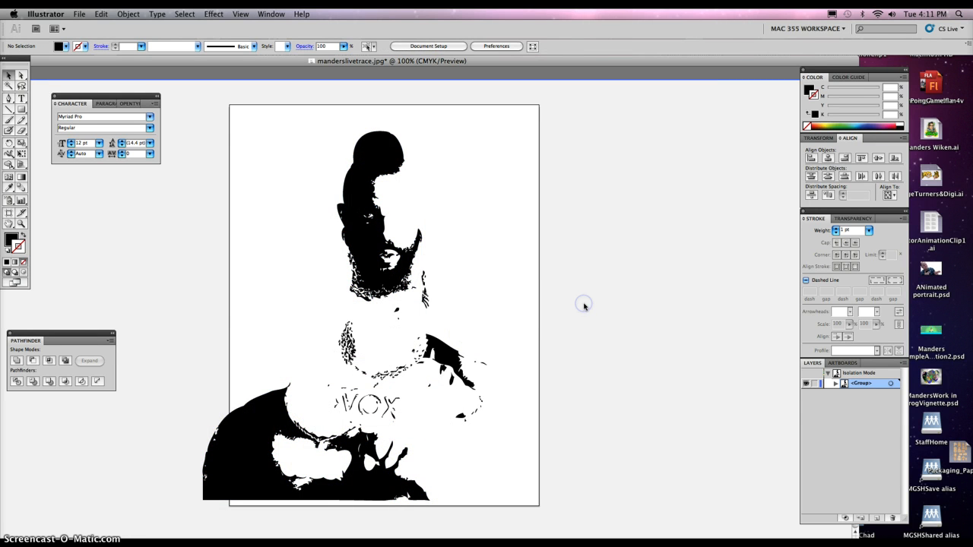
key("ctrl+z")
key("ctrl+z")
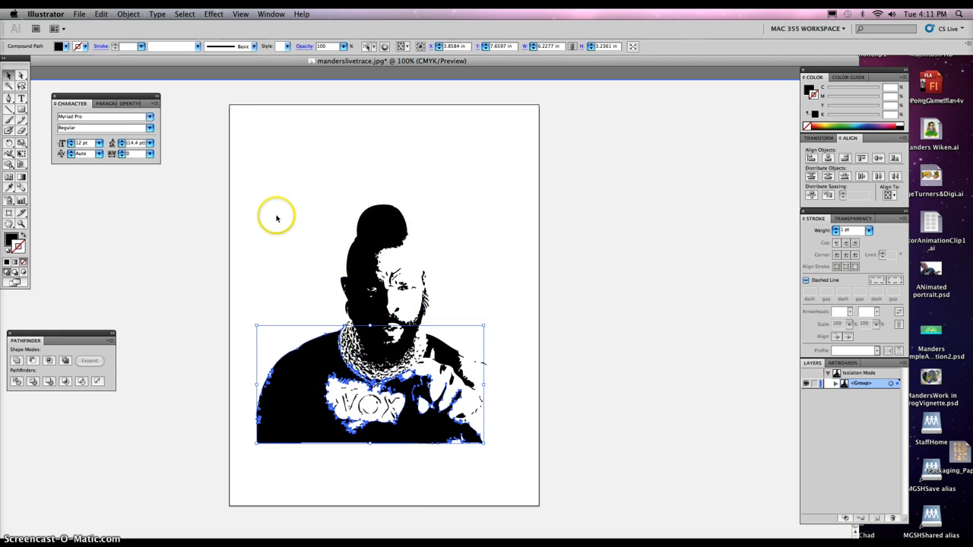
- Ungroup the whole expanded portrait into separate paths and select all of its pieces
left_click(262, 214)
mouse_move(227, 203)
left_mouse_down()
mouse_move(419, 347)
mouse_move(526, 486)
left_mouse_up()
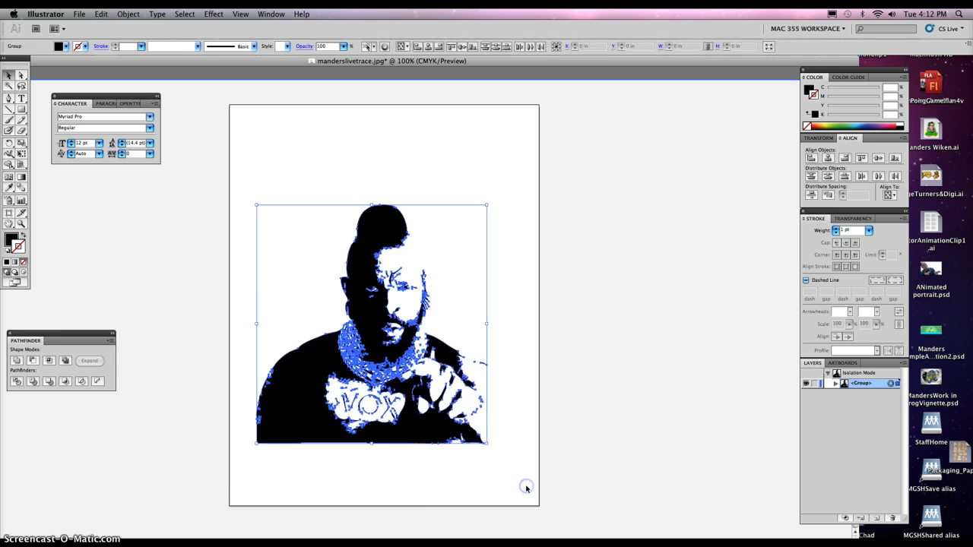
mouse_move(205, 153)
left_mouse_down()
mouse_move(258, 190)
mouse_move(524, 471)
left_mouse_up()
left_click(128, 13)
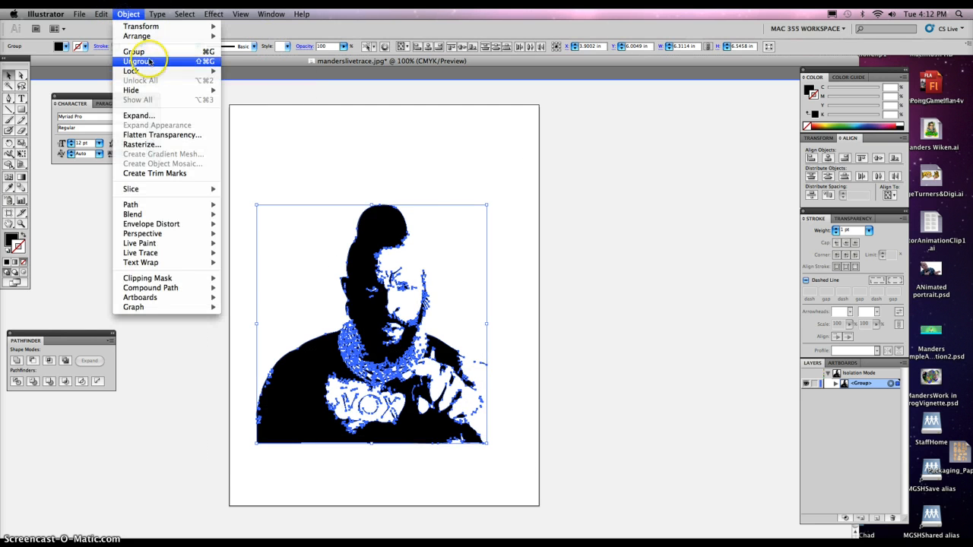
left_click(150, 61)
left_click(428, 139)
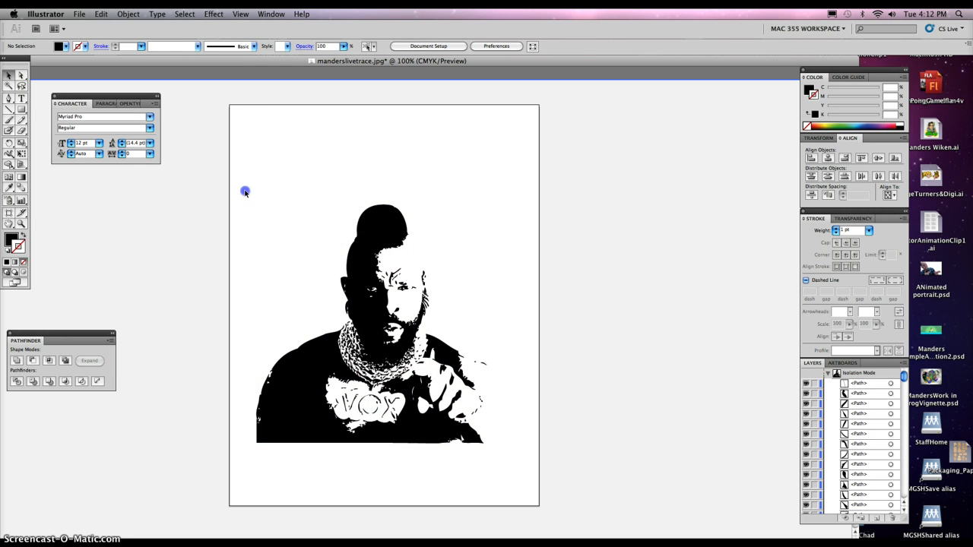
mouse_move(245, 192)
left_mouse_down()
mouse_move(381, 295)
mouse_move(531, 508)
left_mouse_up()
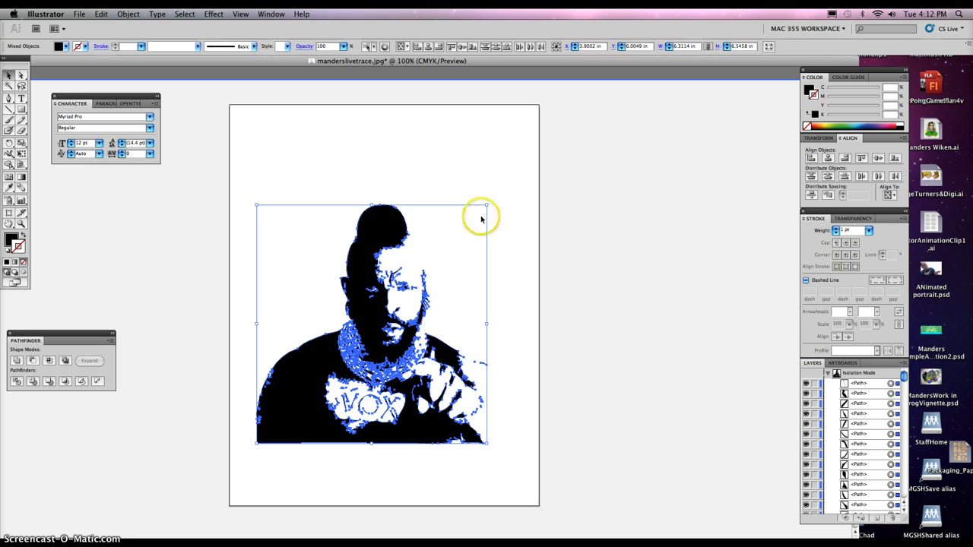